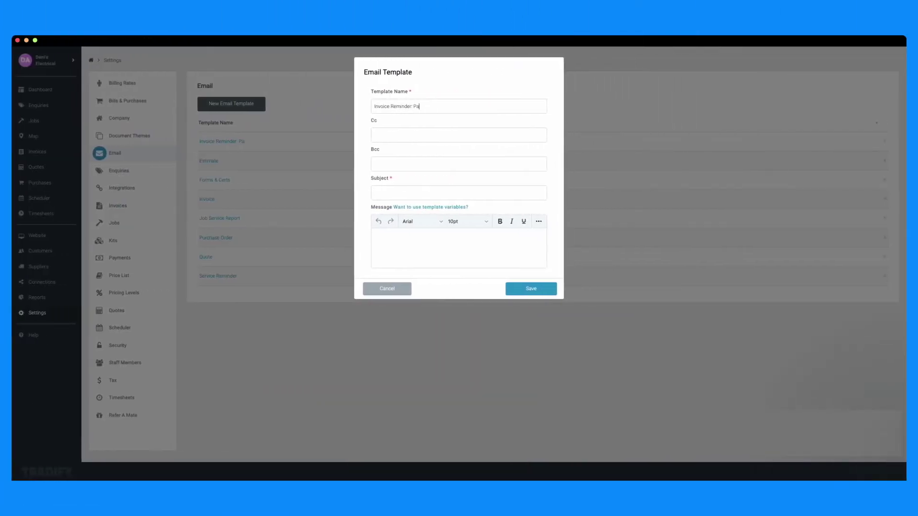
- Complete the name 'Invoice Reminder: Payment Overdue' and enter subject 'Overdue Invoice: Invoice [number] from [companyname]'
type("yment Overdue")
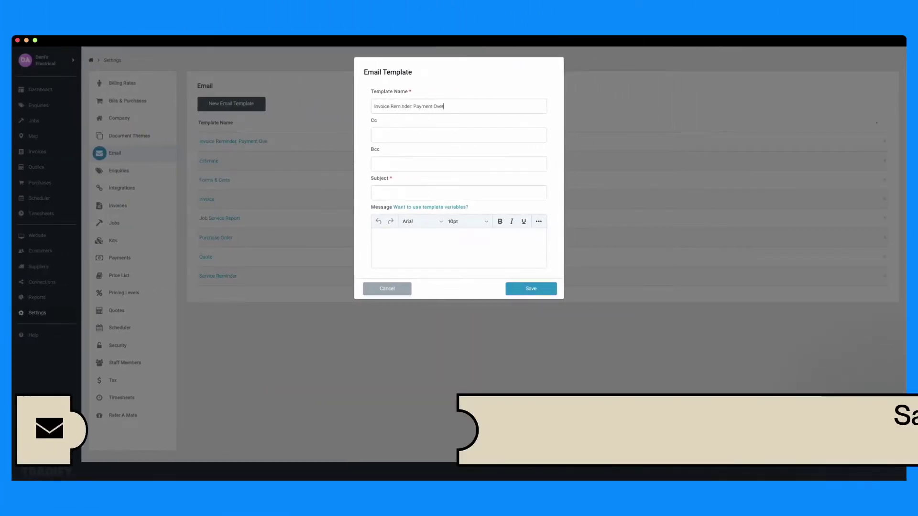
left_click(459, 193)
type("Overdue Invoice: Invoice [number] from [companyname]")
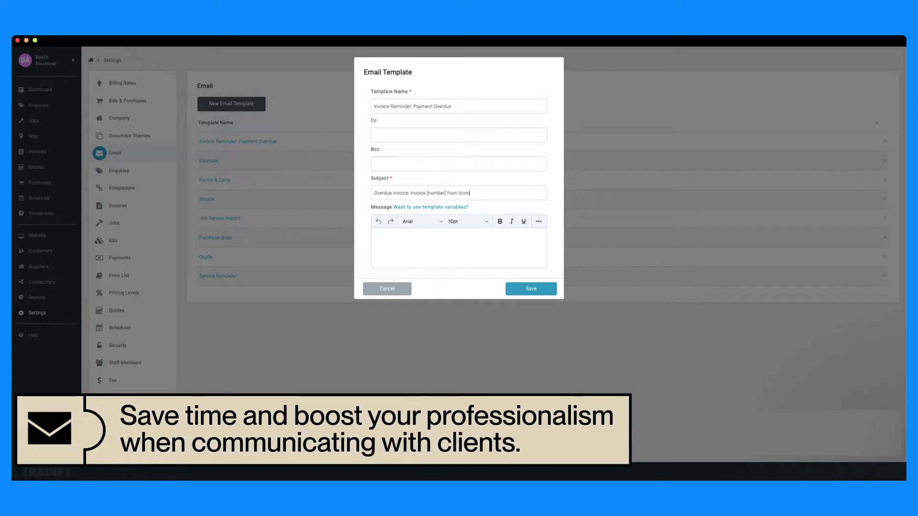
- Write the message: greeting 'Hi [customername],' followed by the pasted reminder body with logo
left_click(378, 234)
type("Hi [customername],")
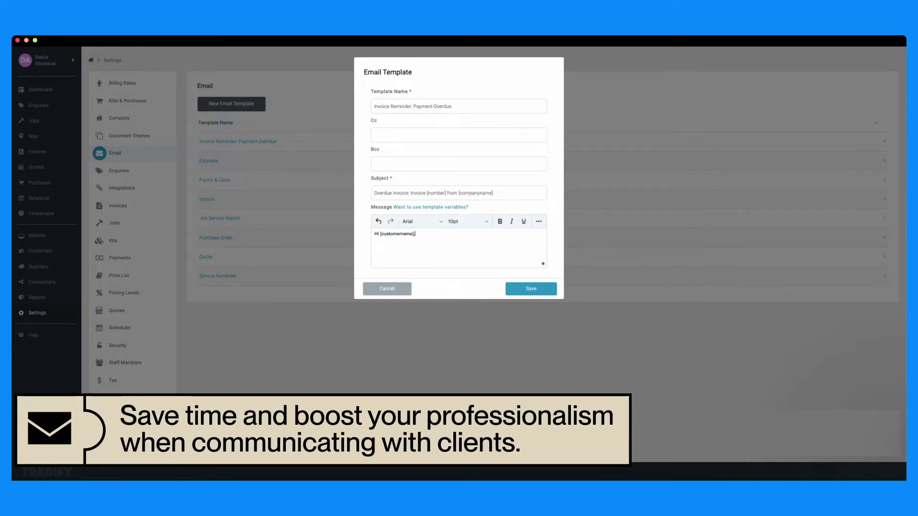
key("Return")
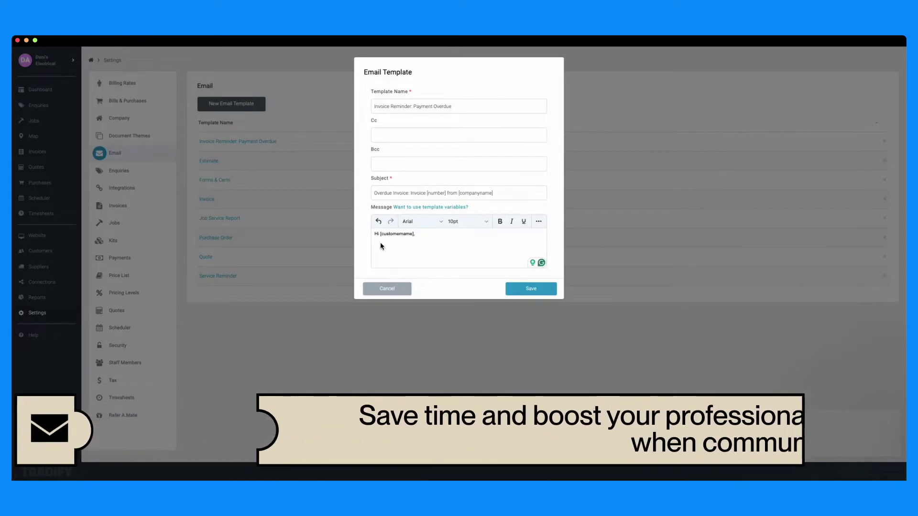
key("ctrl+v")
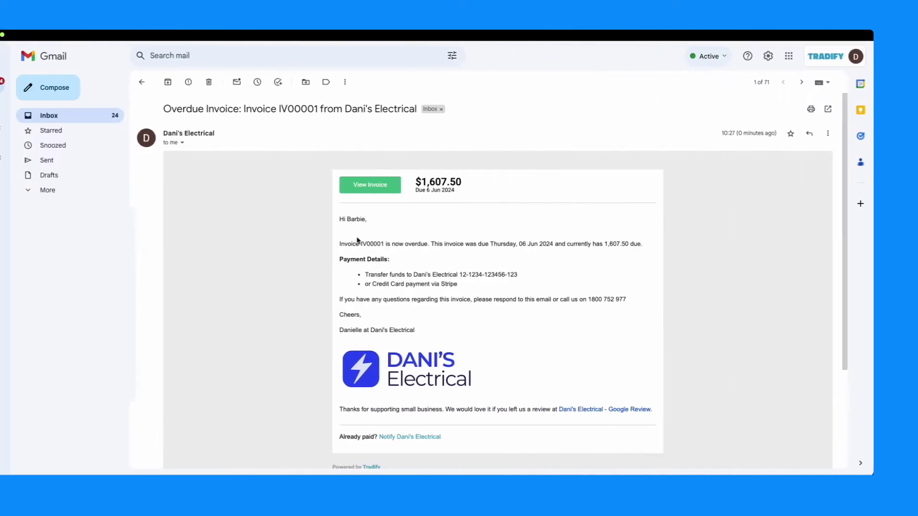
scroll(390, 239, "down", 2)
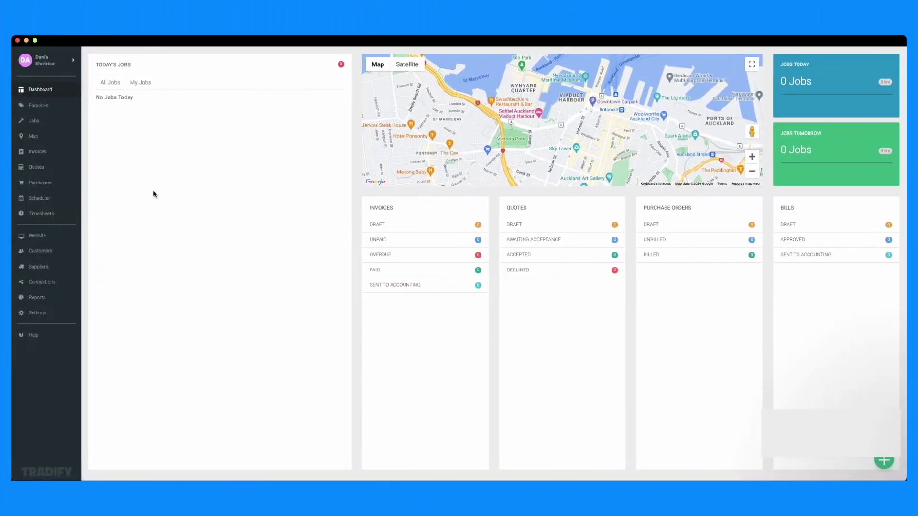
- Go to Settings > Email to see the list of email templates
left_click(38, 313)
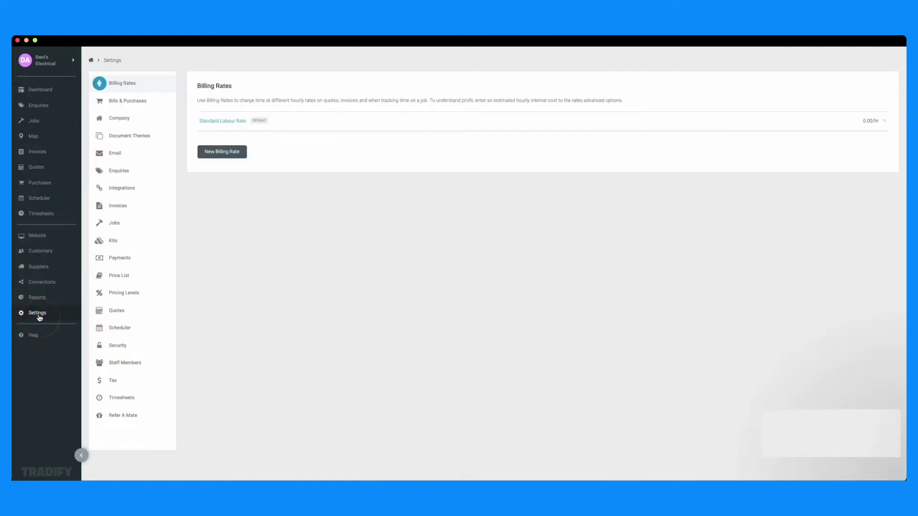
left_click(119, 157)
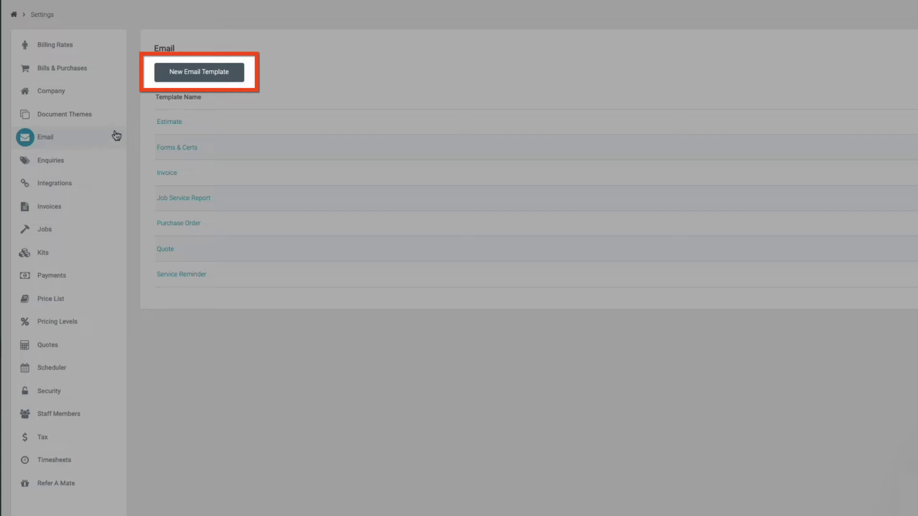
- Add a template 'Invoice Reminder: Payment Overdue' with subject 'Overdue Invoice: Invoice [number] from [companyname]'
left_click(199, 74)
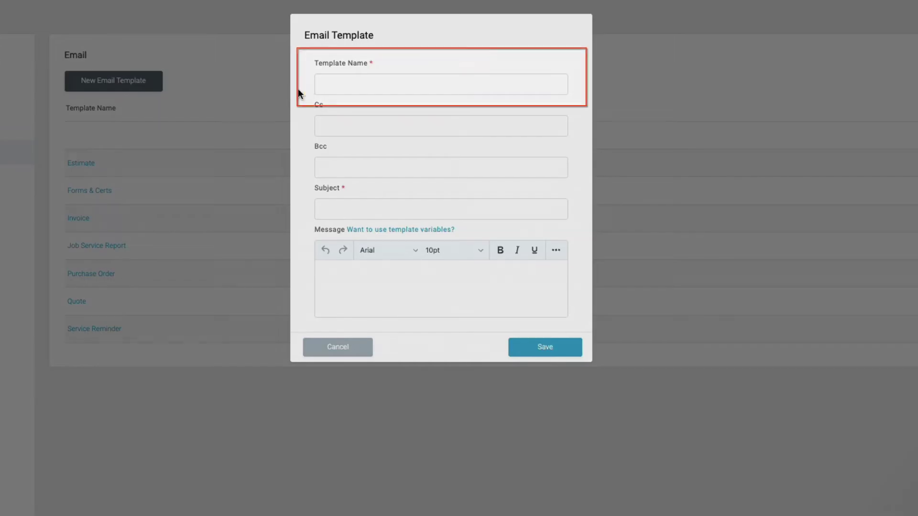
left_click(325, 84)
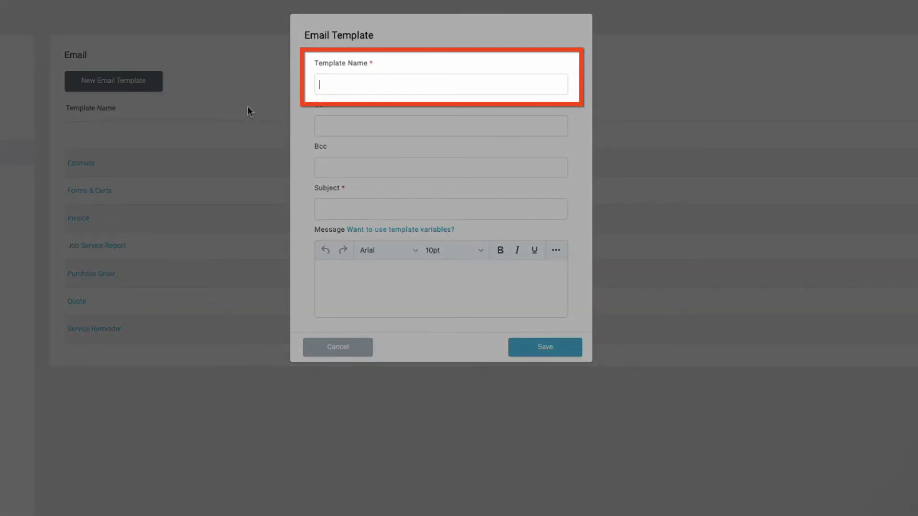
type("Invoice Reminder: Paymne")
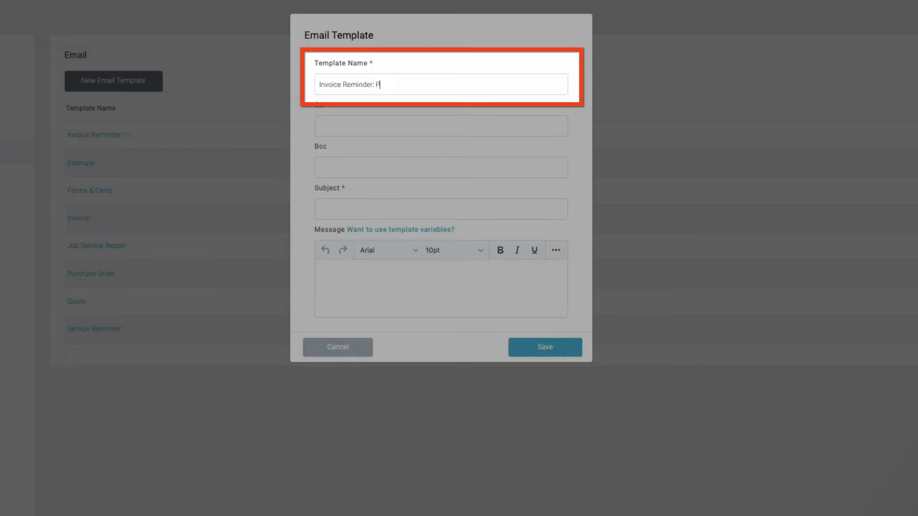
key("BackSpace")
key("BackSpace")
type("ent Overdue")
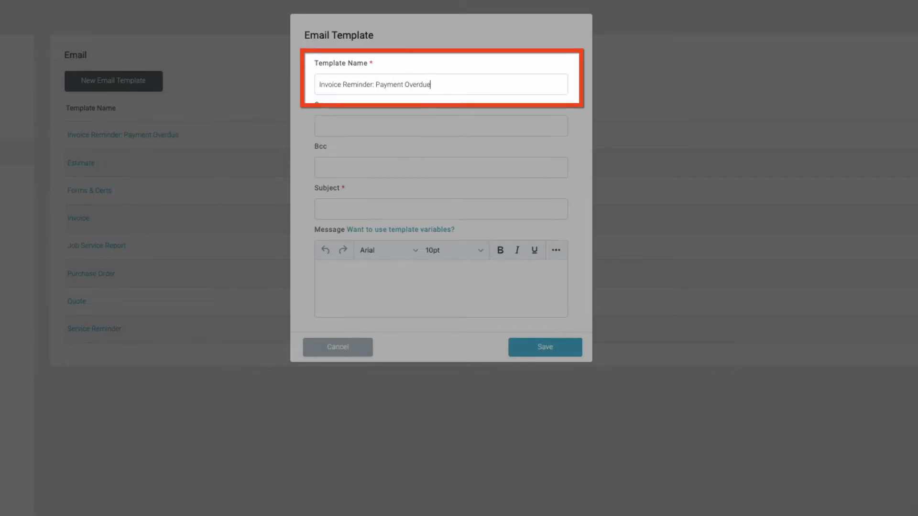
key("Tab")
key("Tab")
key("Tab")
type("Overdue Invoice:")
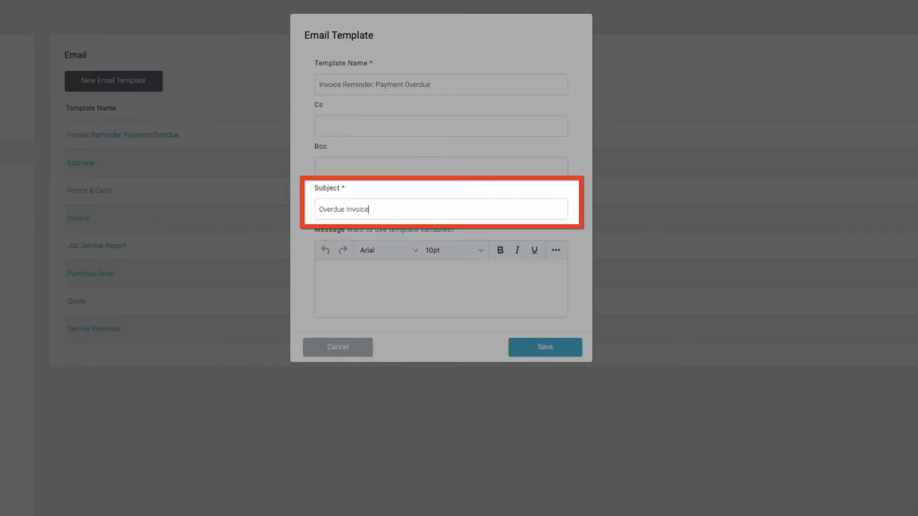
type(" Invoice [number] from [companyname]")
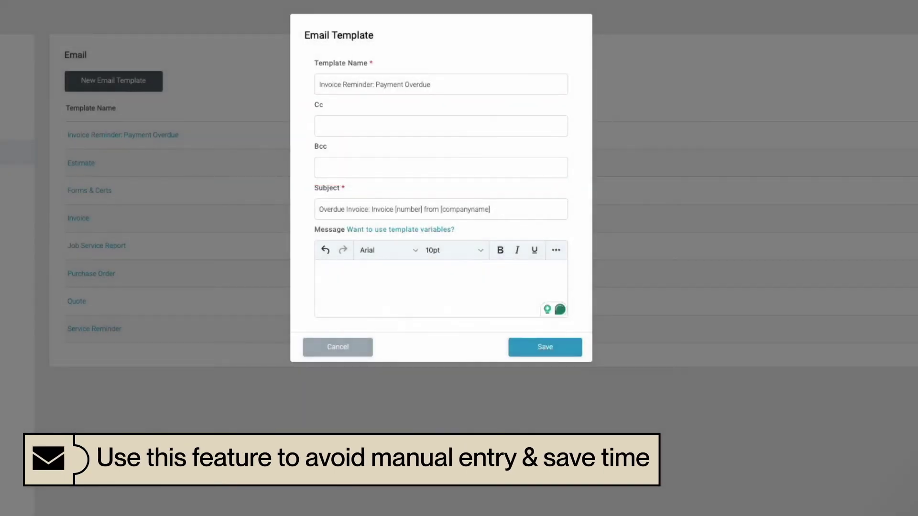
- Type greeting 'Hi [customername],' and paste the body with due date, total and payment details
type("Hi ")
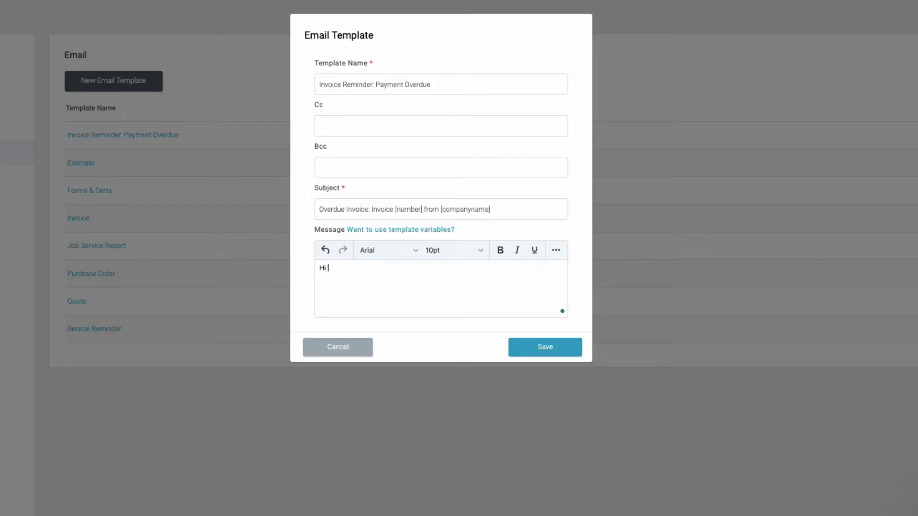
type("[customername],")
key("Return")
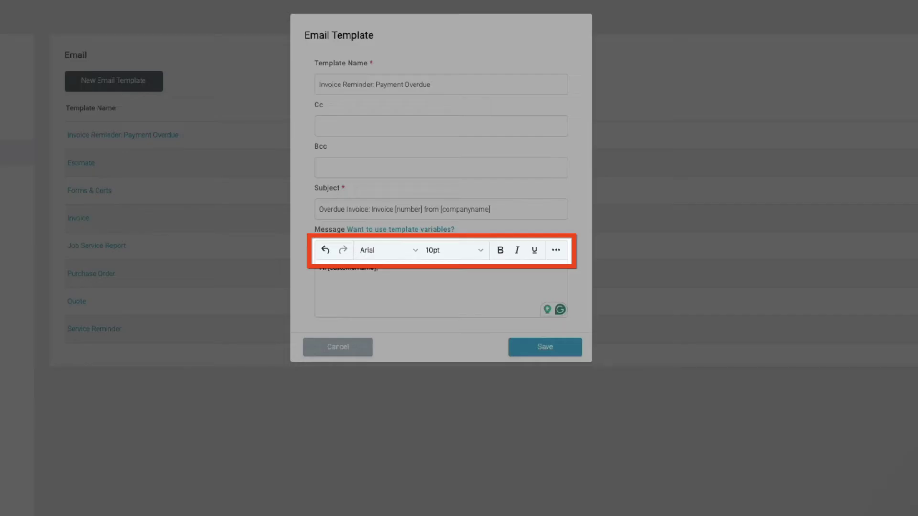
key("ctrl+v")
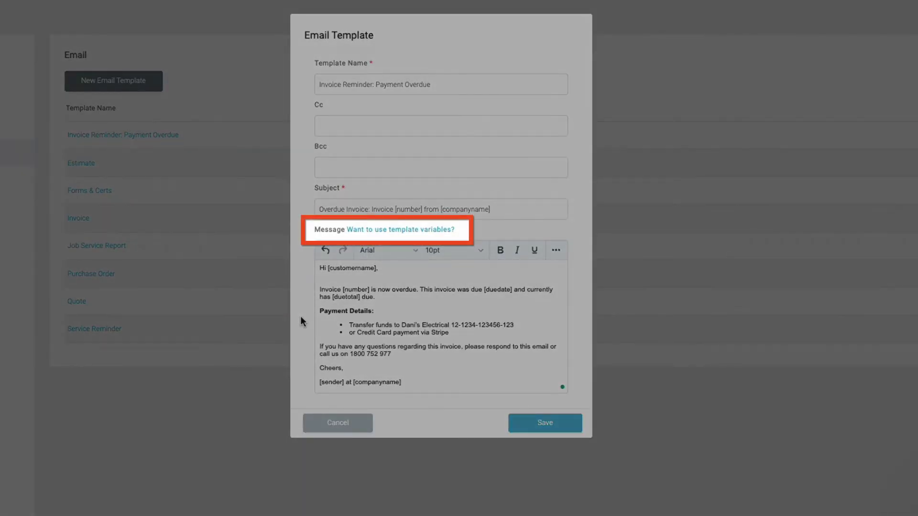
left_click(375, 232)
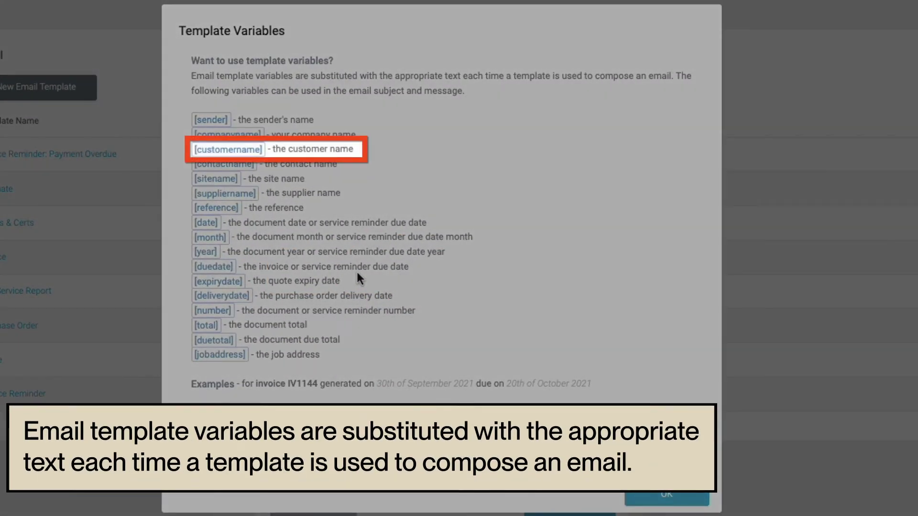
- Add the Google Review thank-you line below the logo and save the template
left_click(652, 500)
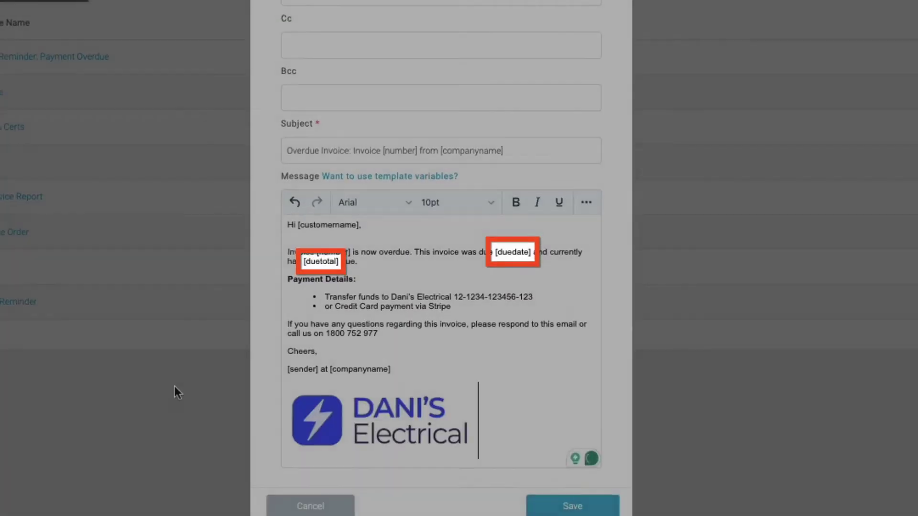
type("Thanks for supporting small business. We would love it if you left us a review at Dani's Electrical - Google Review.")
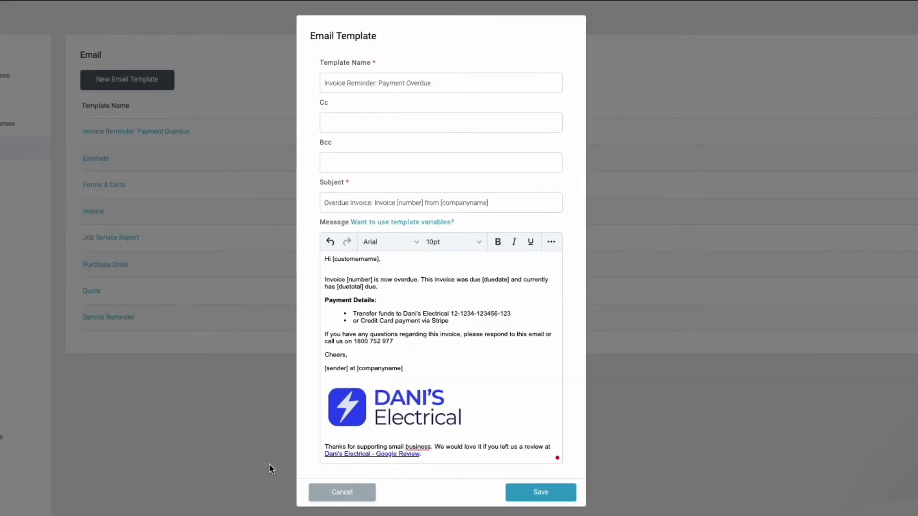
left_click(541, 494)
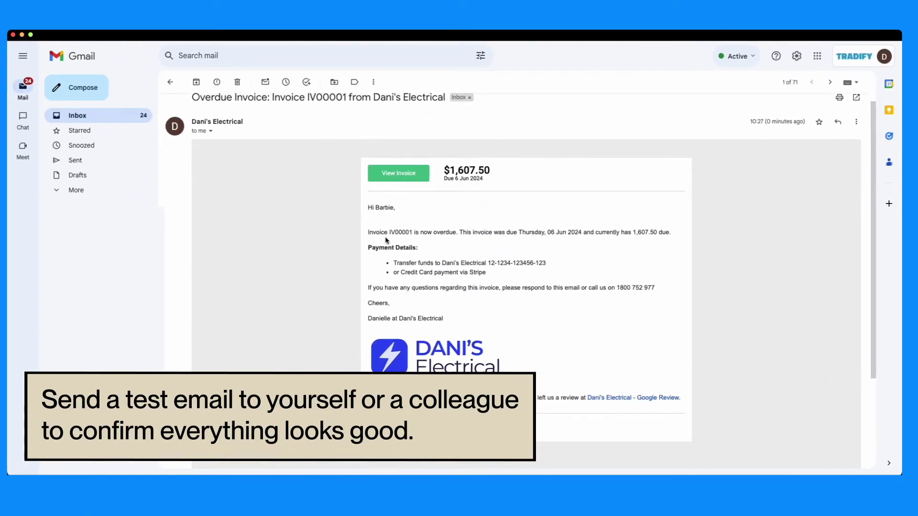
scroll(390, 241, "down", 1)
scroll(390, 240, "down", 1)
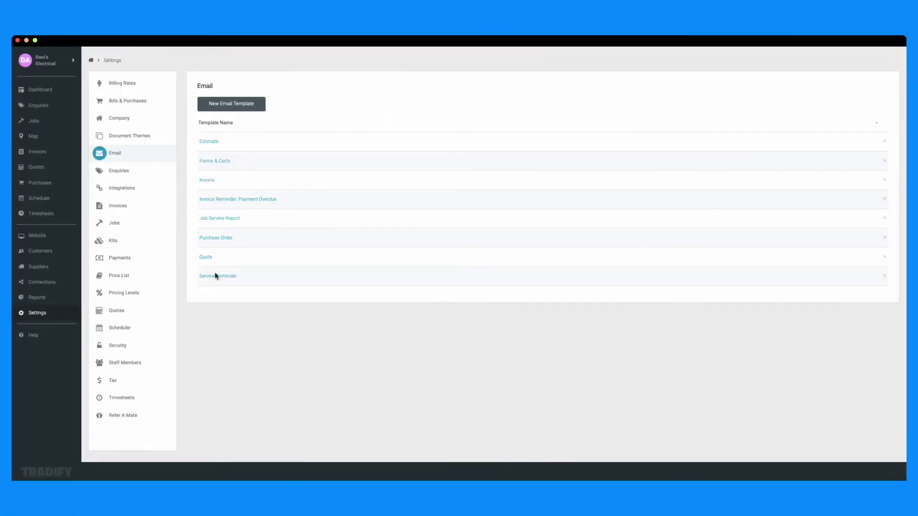
left_click(206, 257)
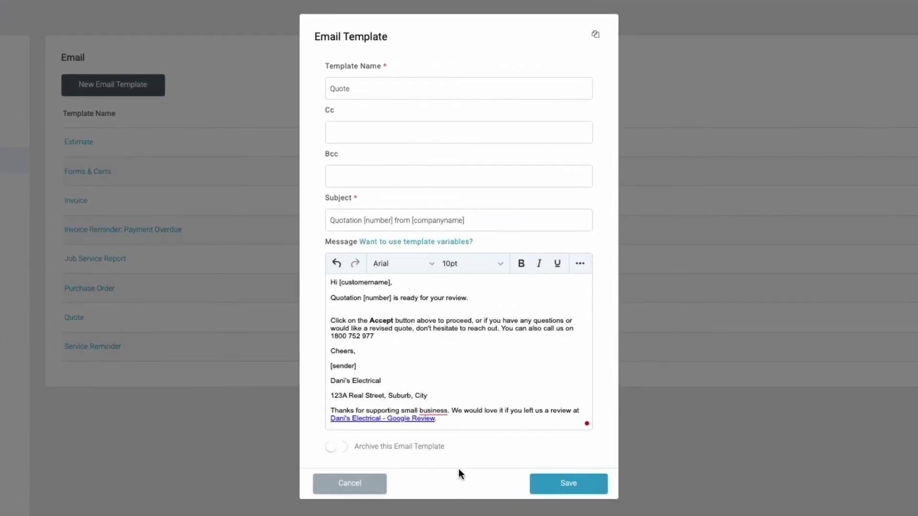
left_click(557, 488)
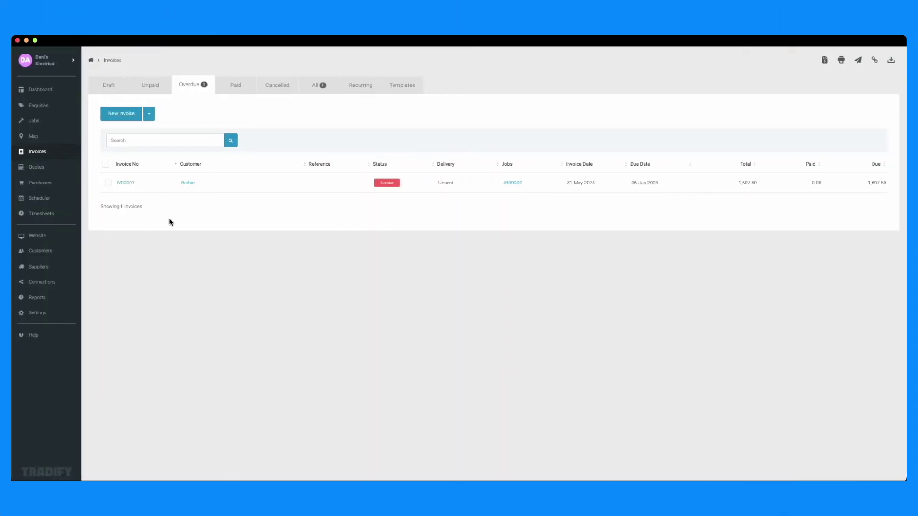
- Start emailing invoice IV00001 using the 'Invoice Reminder: Payment Overdue' template
left_click(125, 183)
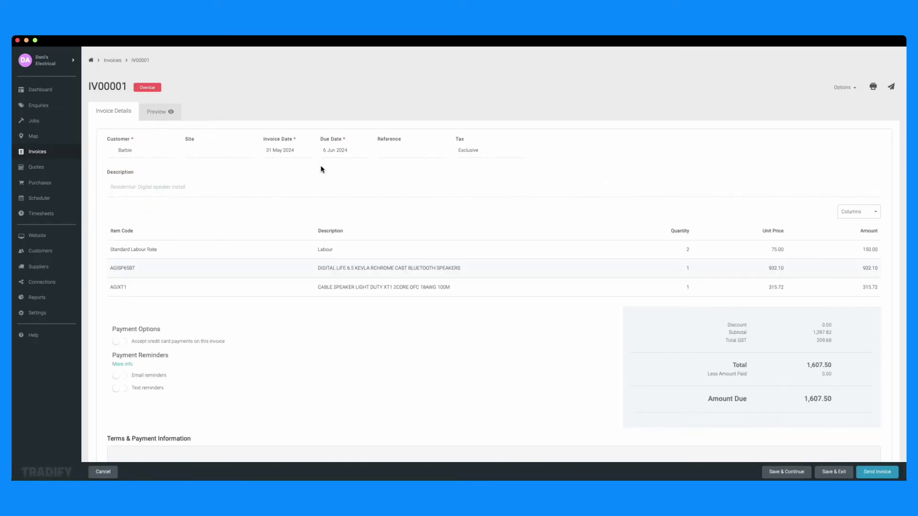
left_click(890, 86)
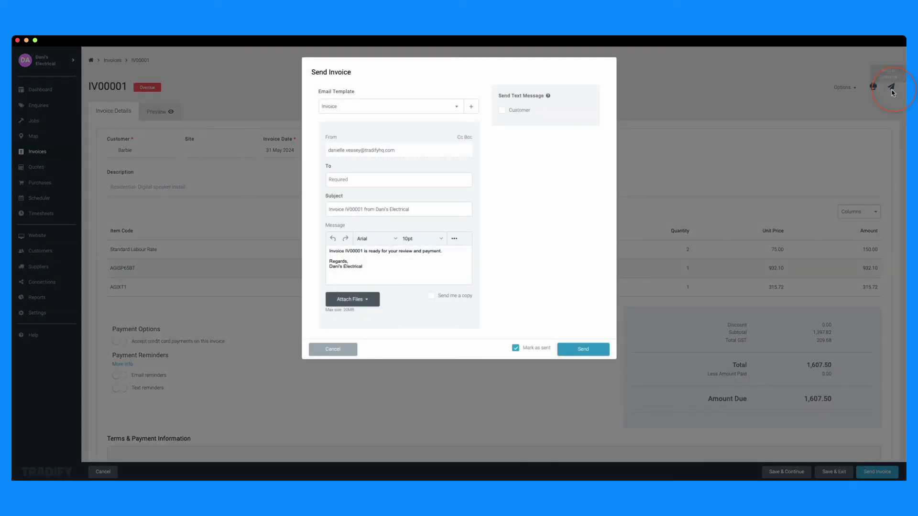
left_click(458, 106)
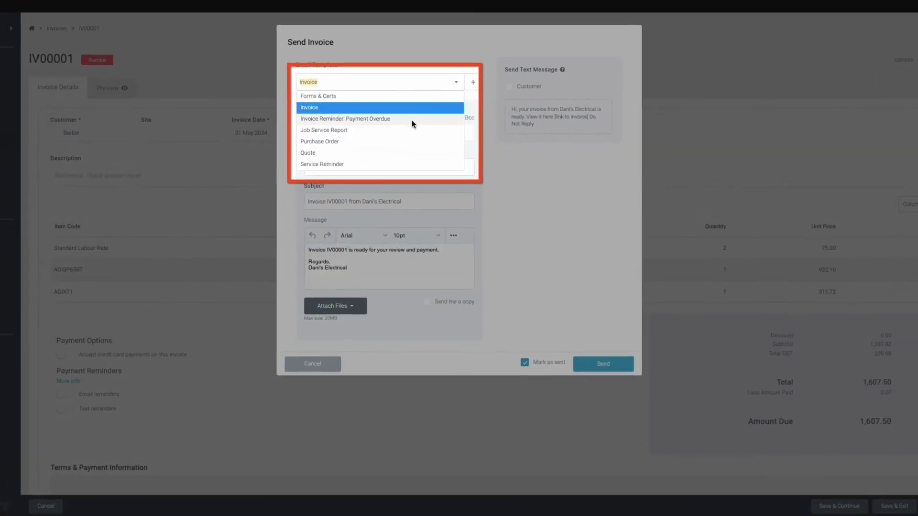
left_click(415, 138)
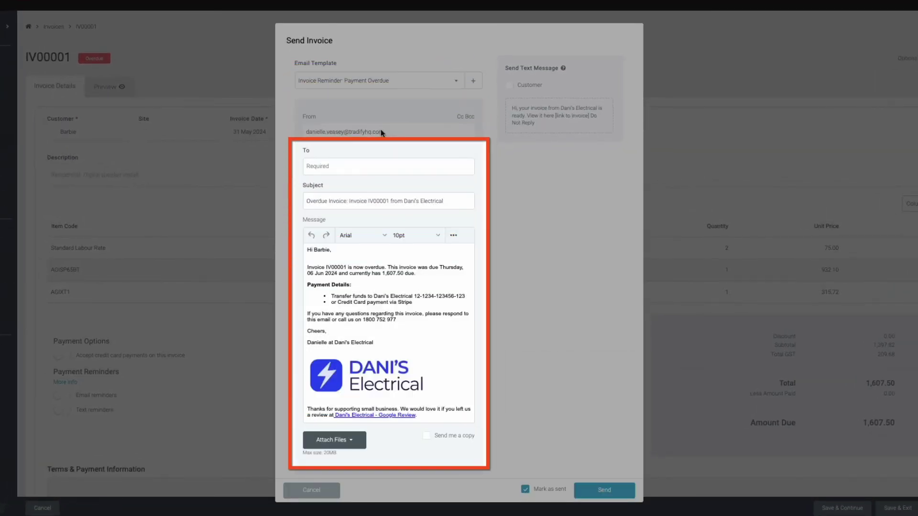
- Enter the test recipient's e-mail address and send without saving it to the customer
left_click(356, 166)
key("ctrl+v")
key("BackSpace")
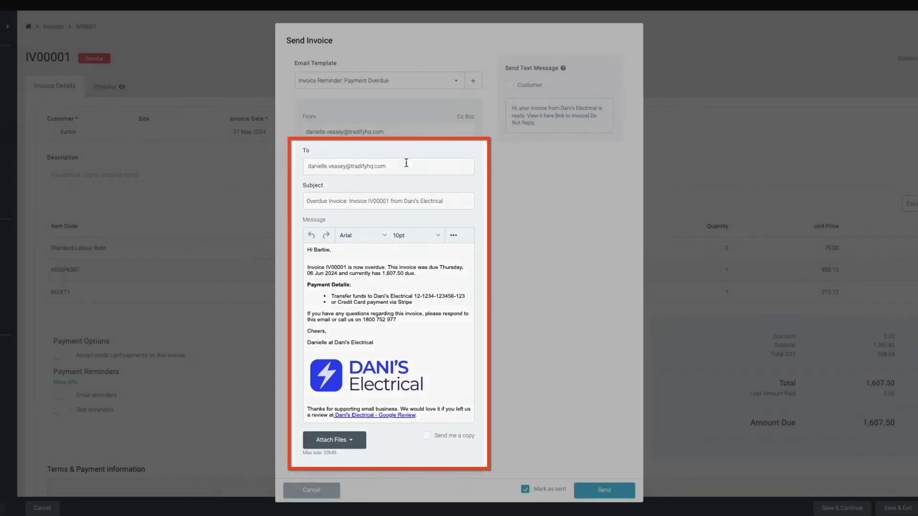
scroll(515, 223, "down", 1)
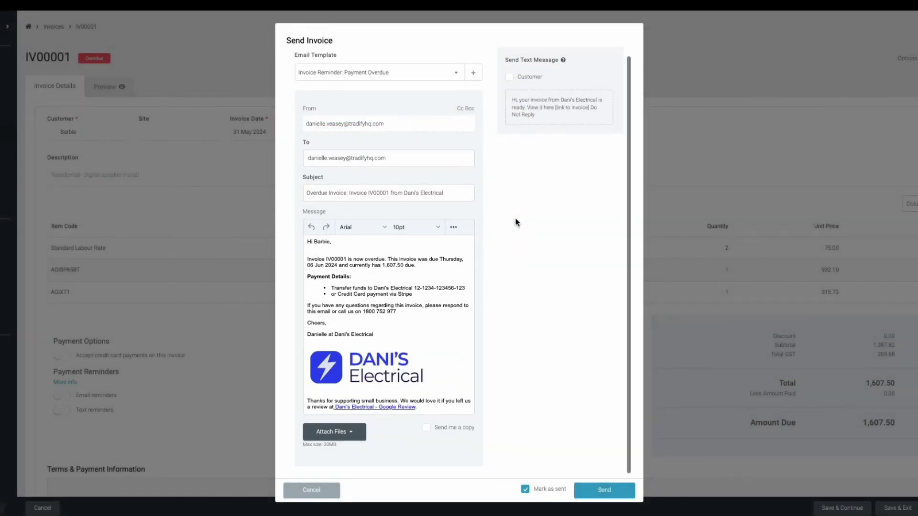
left_click(604, 490)
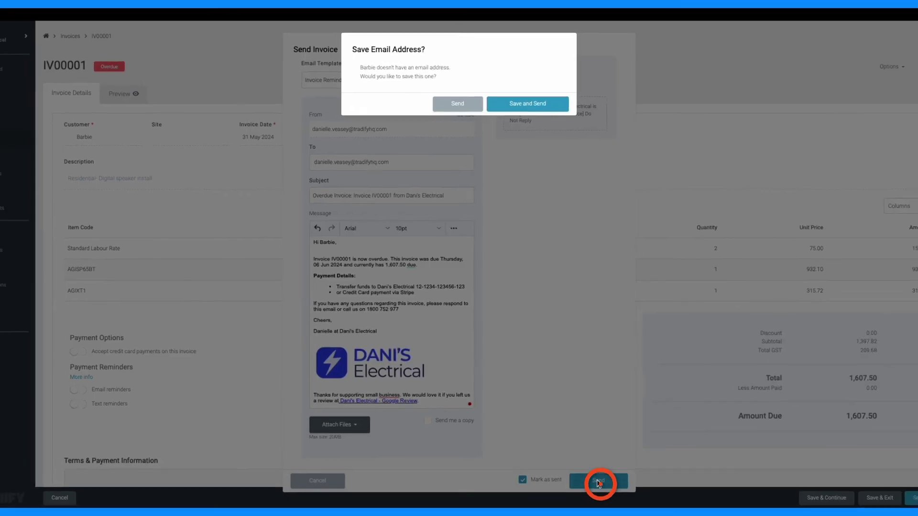
left_click(465, 105)
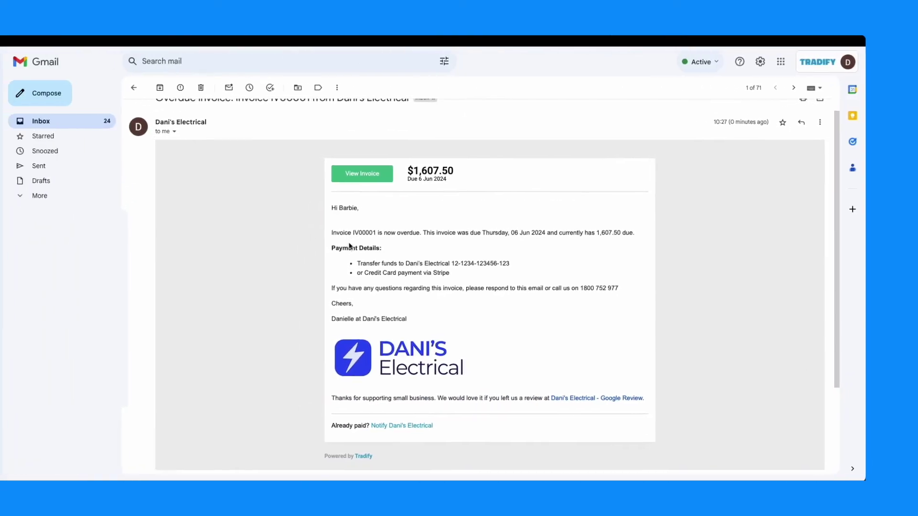
- Scroll through the received Overdue Invoice email in Gmail to review the reminder text
scroll(349, 246, "down", 1)
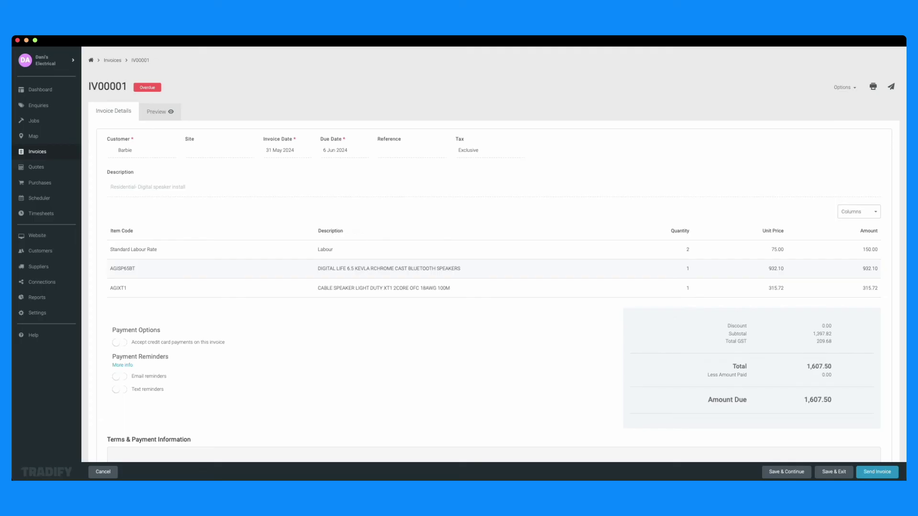
- Scroll invoice IV00001 down to the Activity Log showing the email sent, delivered and opened
scroll(274, 387, "down", 5)
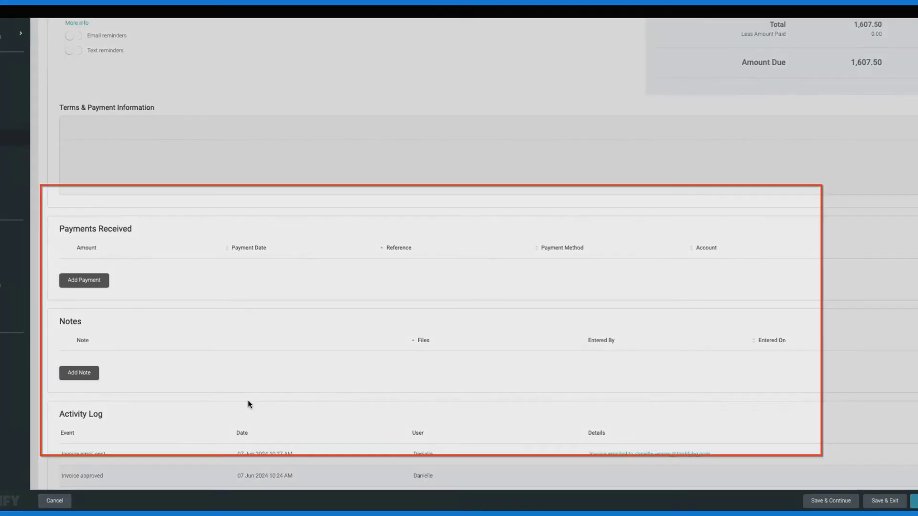
scroll(240, 406, "down", 1)
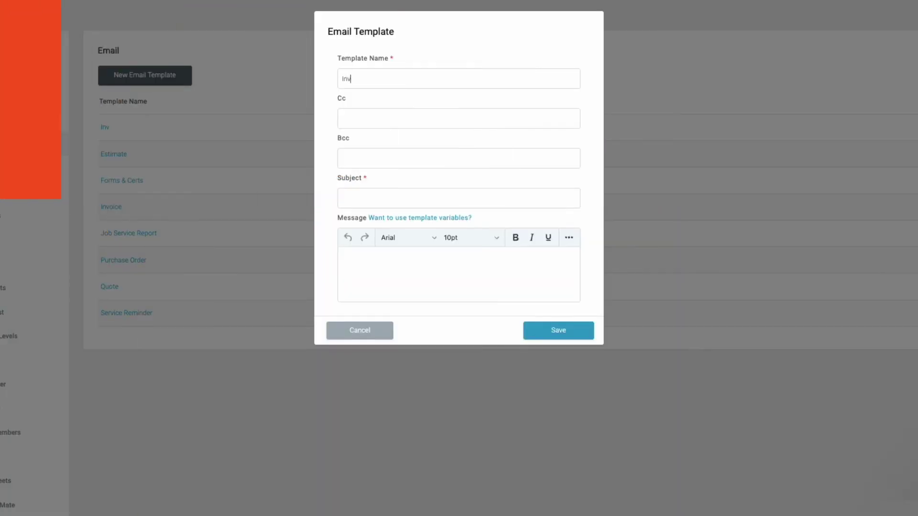
- Enter name 'Invoice Reminder: Payment Overdue' and subject 'Overdue Invoice: Invoice [number] from [companyname]'
type("Reminder: Paymn")
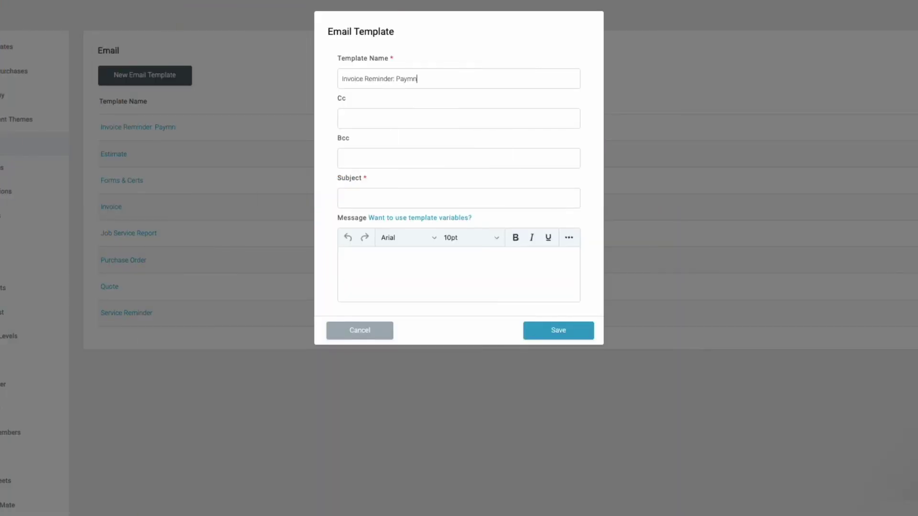
key("BackSpace")
type("ent Overdue")
left_click(343, 198)
type("Overdue Invoice: I")
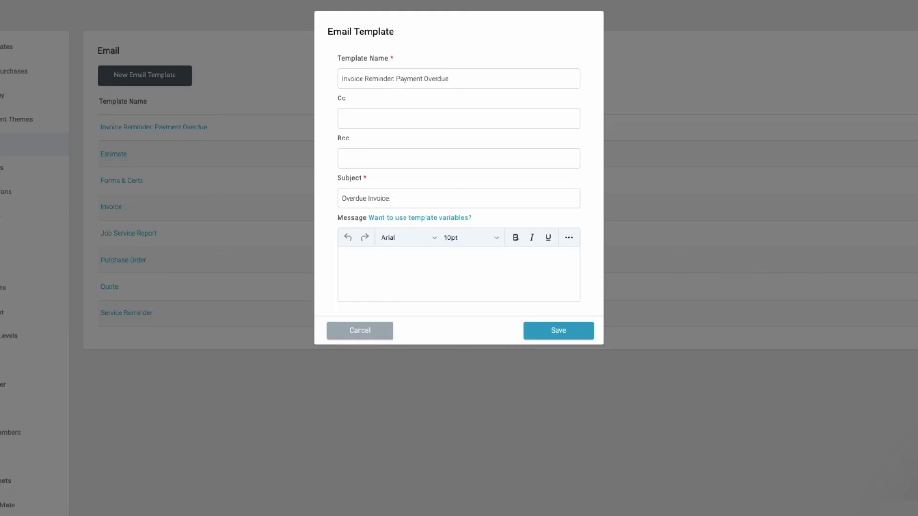
type("nvoice [number] from [companyname]")
- Write the message with greeting 'Hi [customername],' and the pasted reminder body
left_click(343, 255)
type("Hi [customername],")
key("Return")
key("ctrl+v")
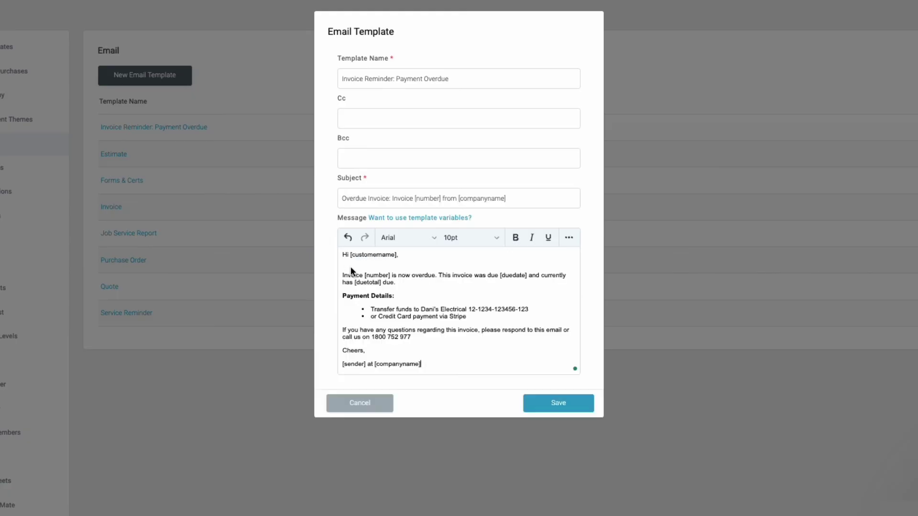